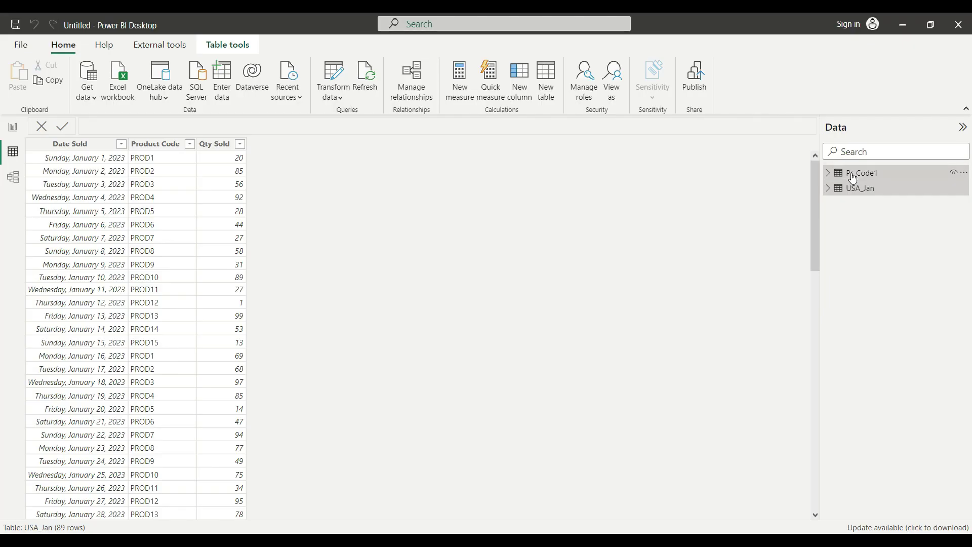
Step: Look over the Pr_Code1 product table, then scroll through the USA_Jan sales rows
left_click(856, 173)
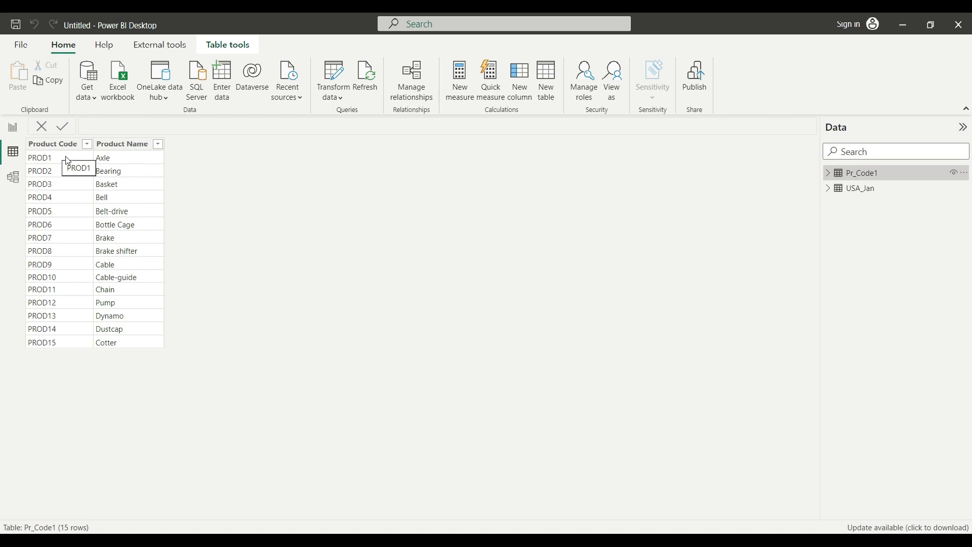
left_click(852, 193)
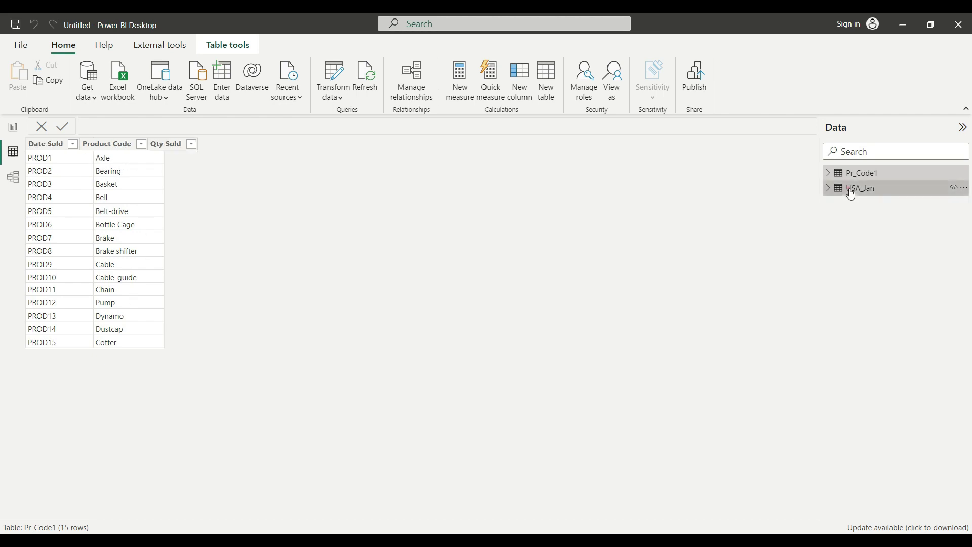
scroll(134, 179, "down", 2)
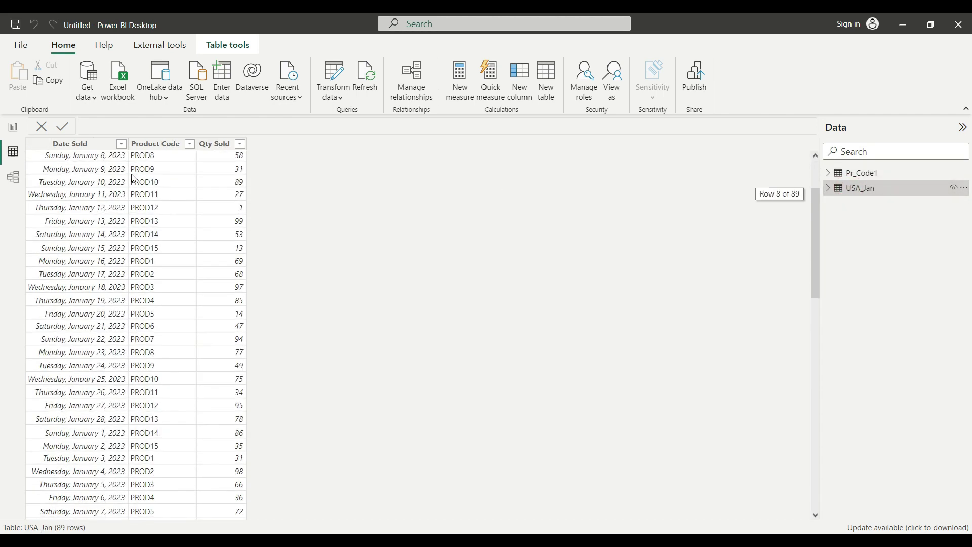
scroll(133, 178, "down", 15)
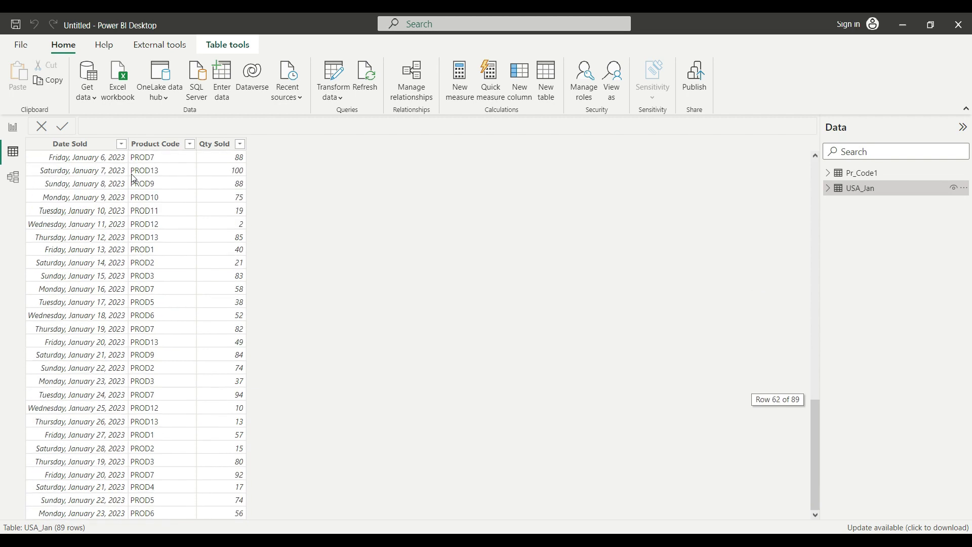
scroll(133, 178, "up", 17)
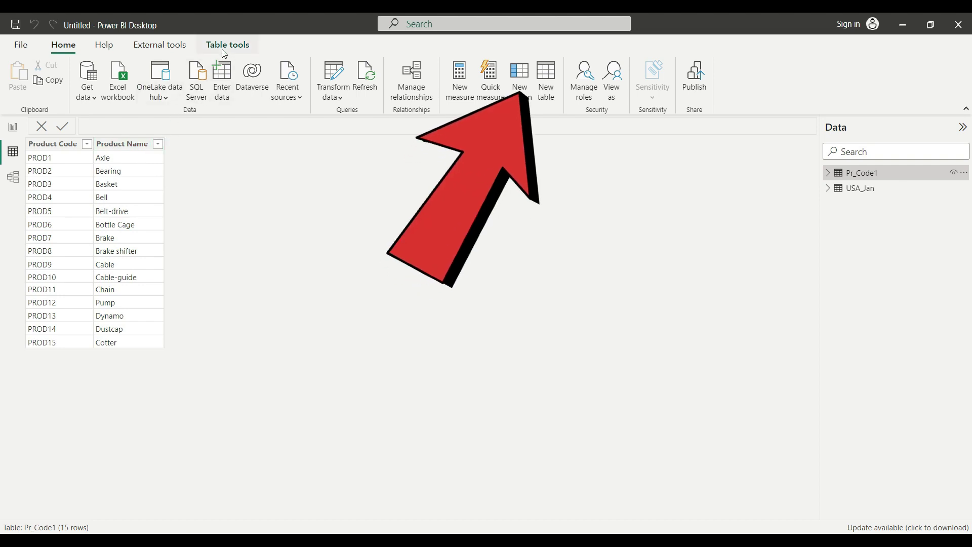
Step: Add a new Pr_Code1 column and start the formula All Trans = COUNTROWS(FILTER(usa
left_click(519, 86)
type("All Pr")
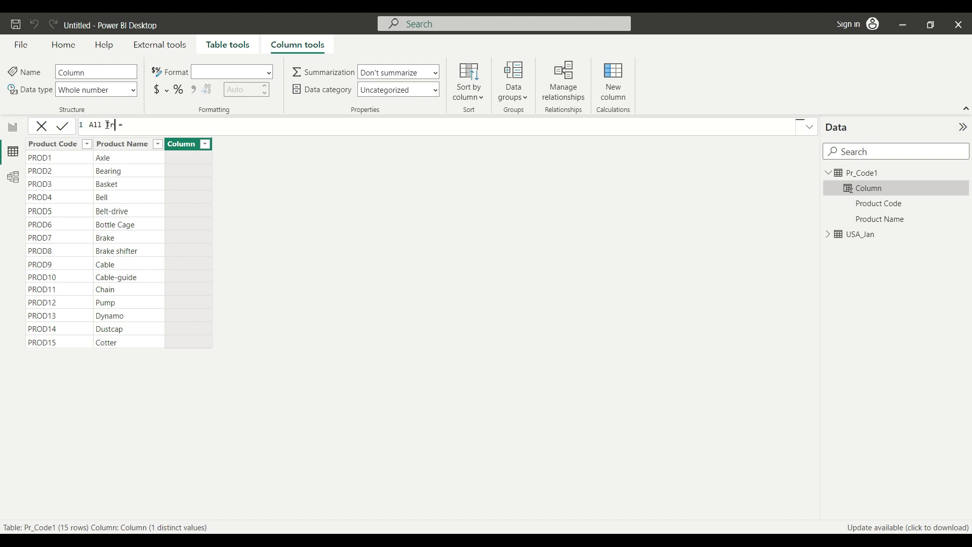
type("ans")
type("COUNT")
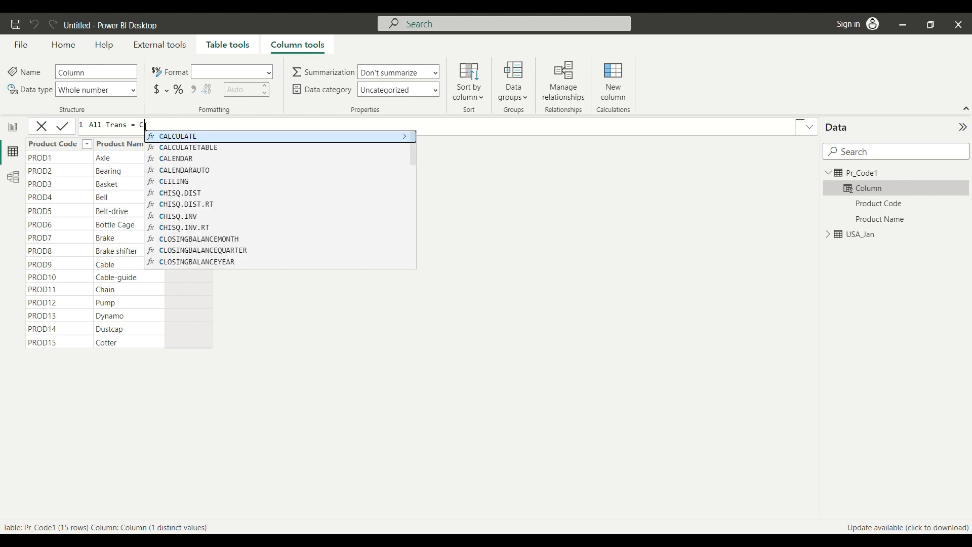
left_click(211, 195)
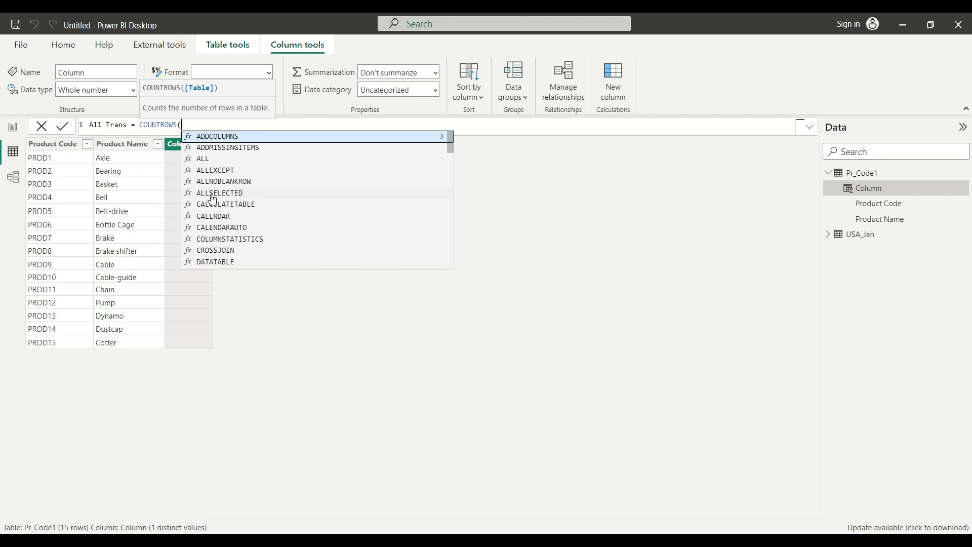
type("FILT")
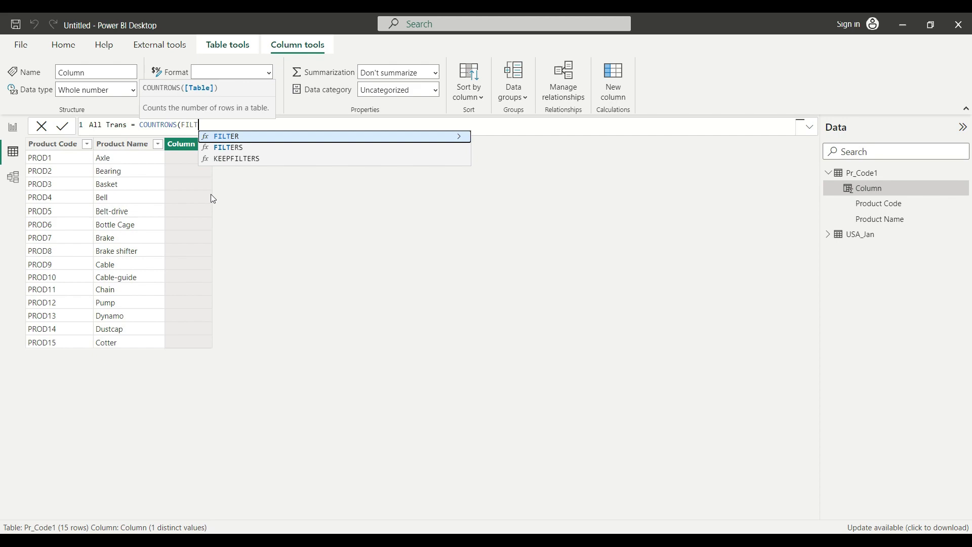
type("ER(")
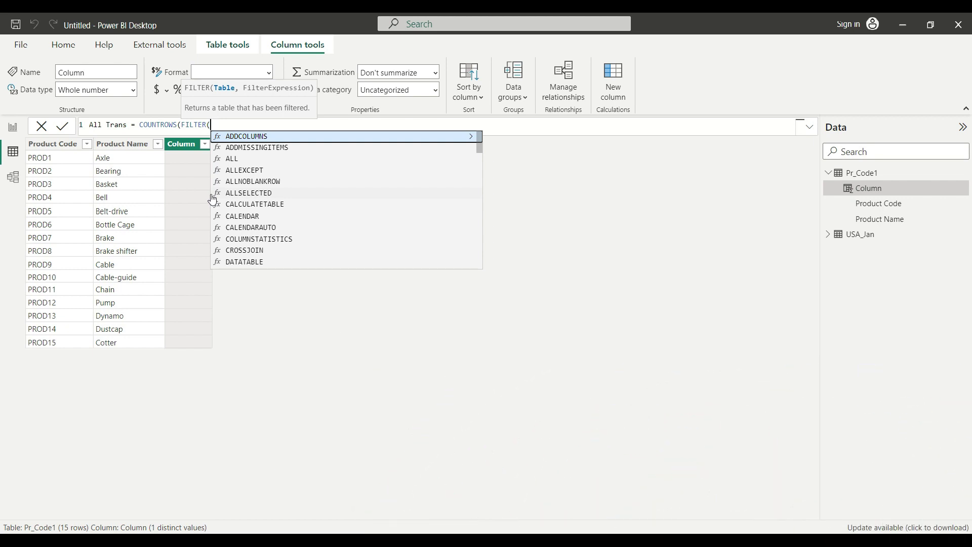
type("usa")
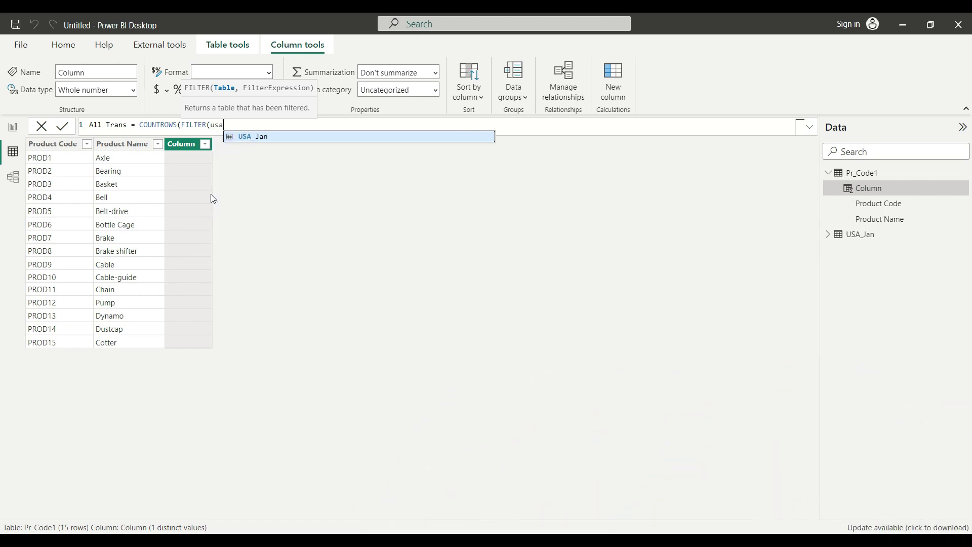
Step: Finish the formula as COUNTROWS(FILTER(USA_Jan, USA_Jan[Product Code] = Pr_Code1[Product Code]))
left_click(252, 137)
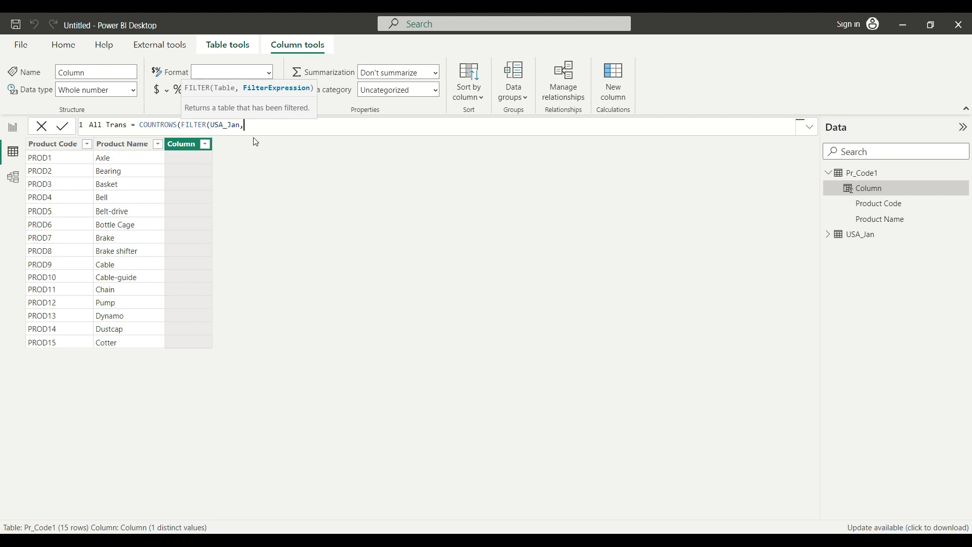
type("usa")
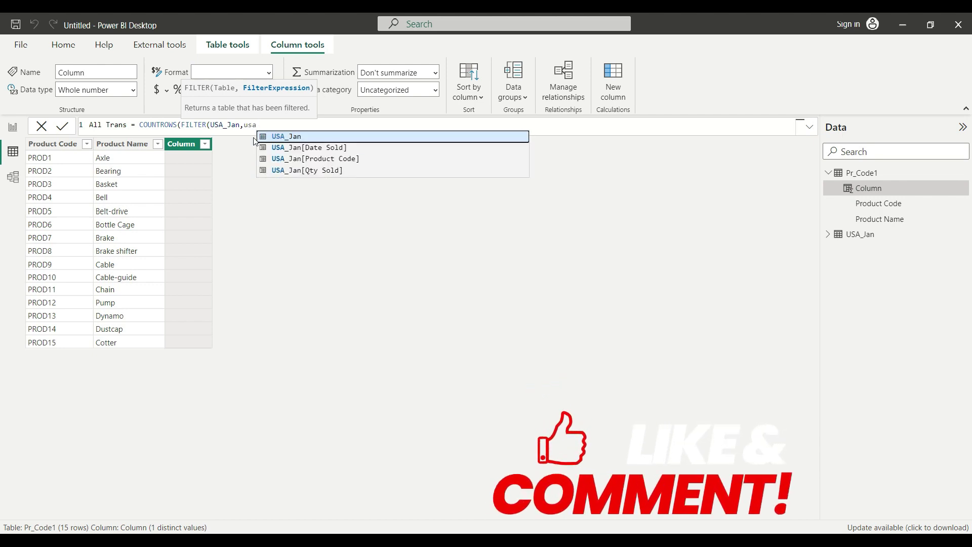
key("Down")
key("Down")
key("Tab")
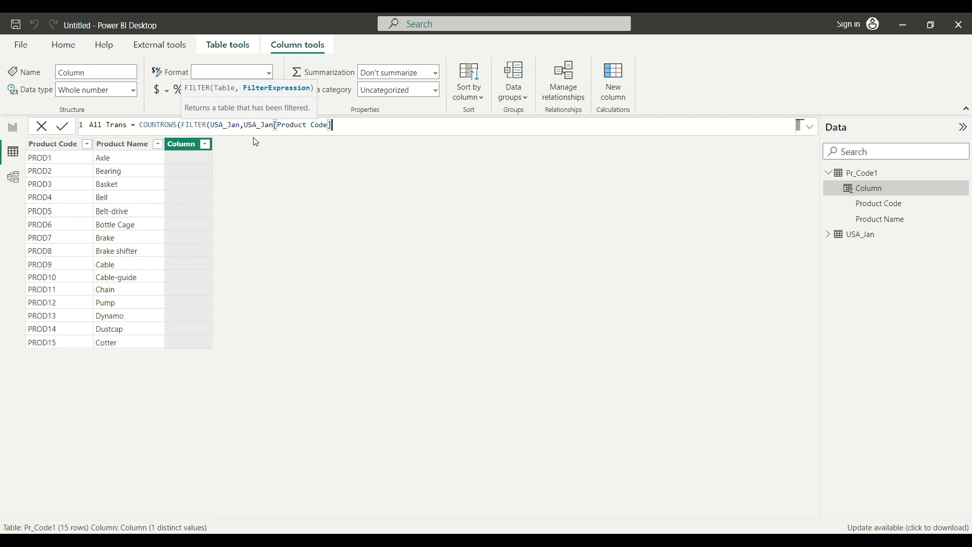
type("= prod")
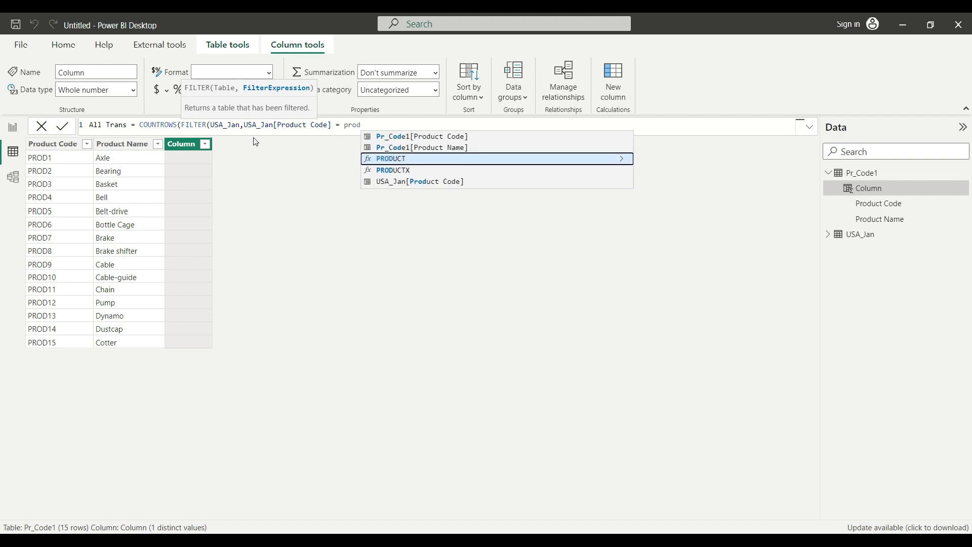
left_click(397, 136)
type(")")
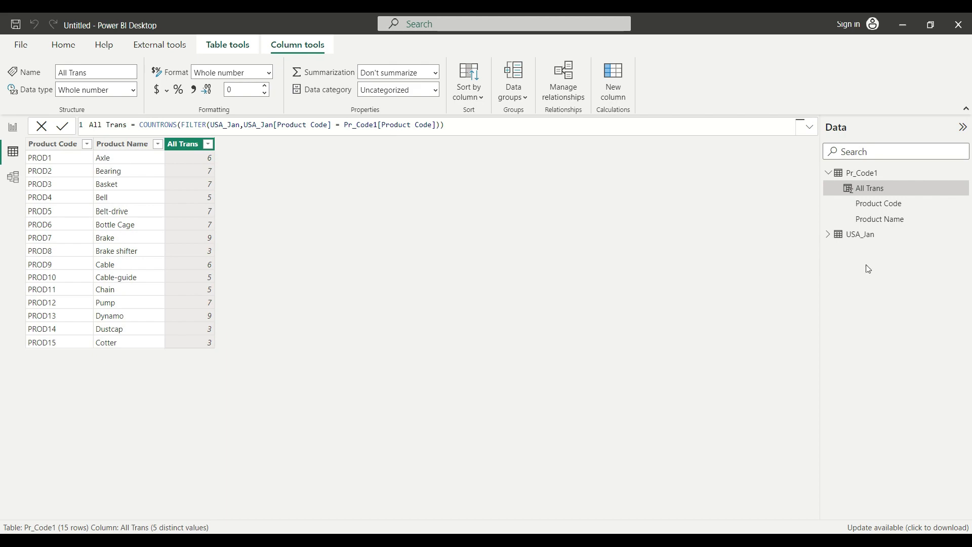
Step: Filter USA_Jan's Product Code to PROD1 only, checking its 6 rows, then return to Pr_Code1
left_click(863, 235)
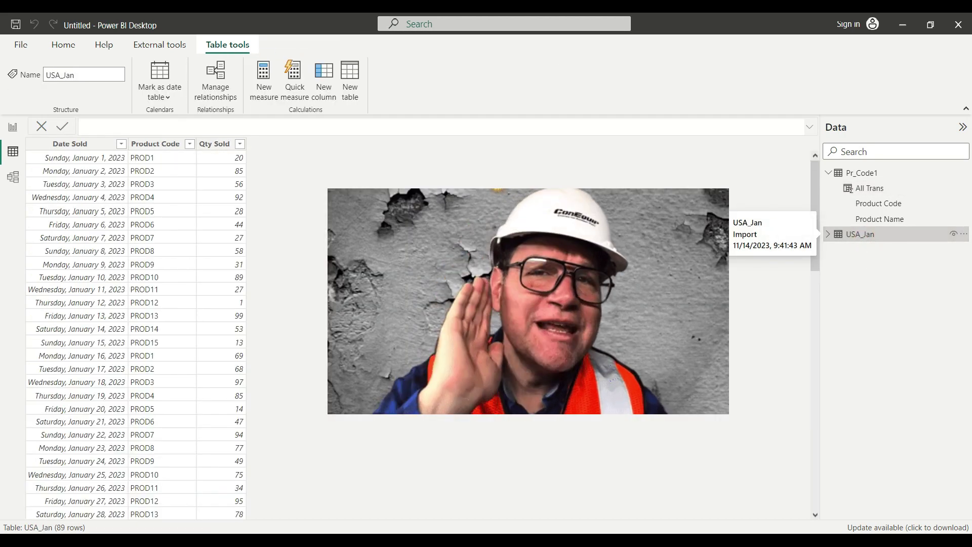
left_click(190, 144)
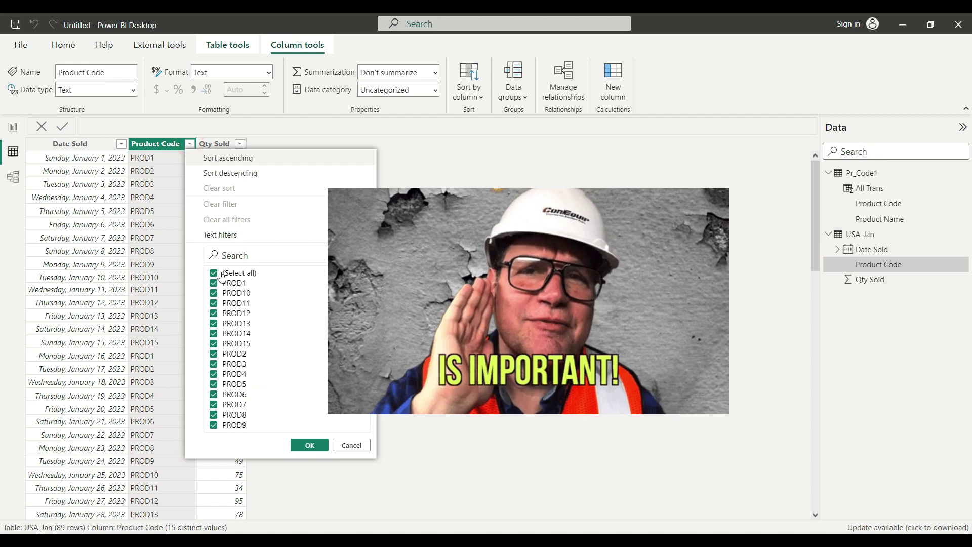
left_click(213, 273)
left_click(219, 282)
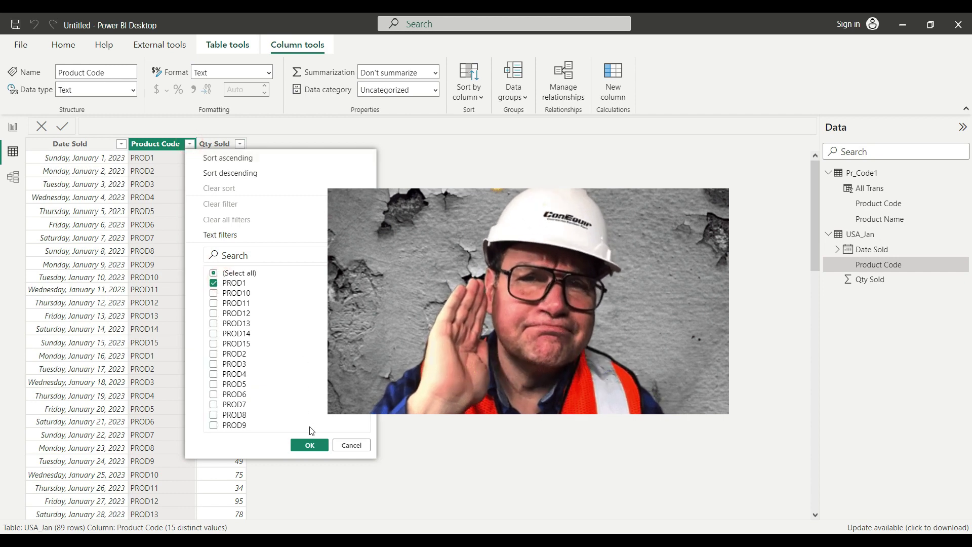
left_click(310, 444)
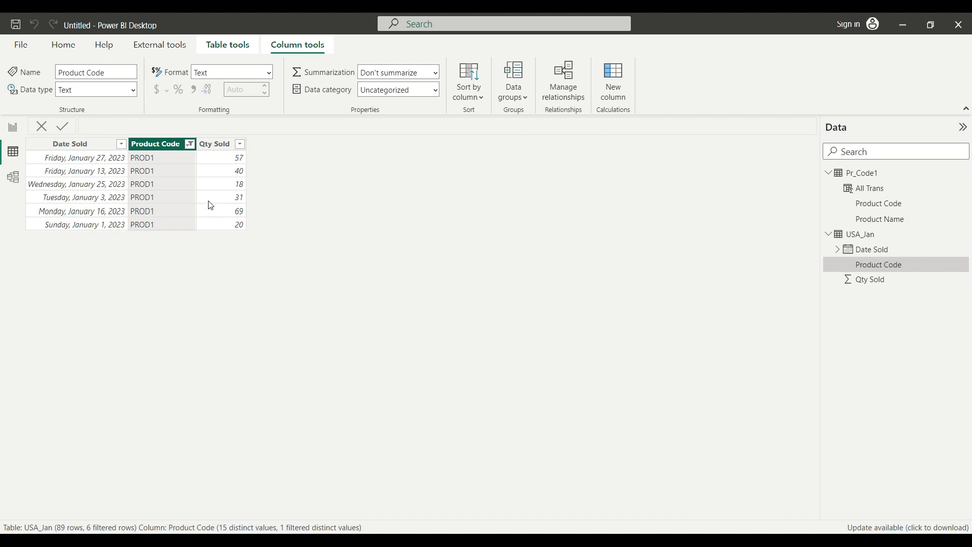
left_click(861, 173)
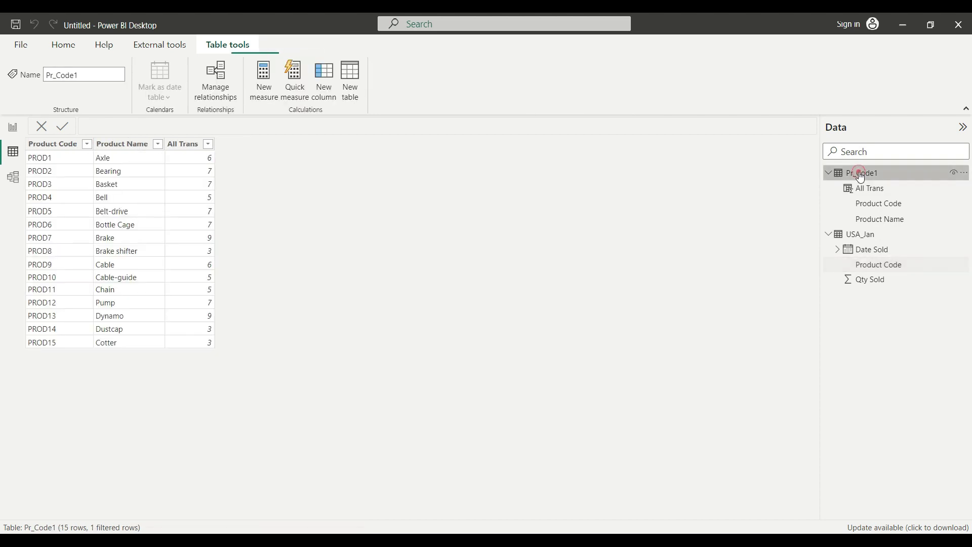
Step: Add the condition USA_Jan[Qty Sold] > 50 to the All Trans filter and commit the formula
left_click(203, 161)
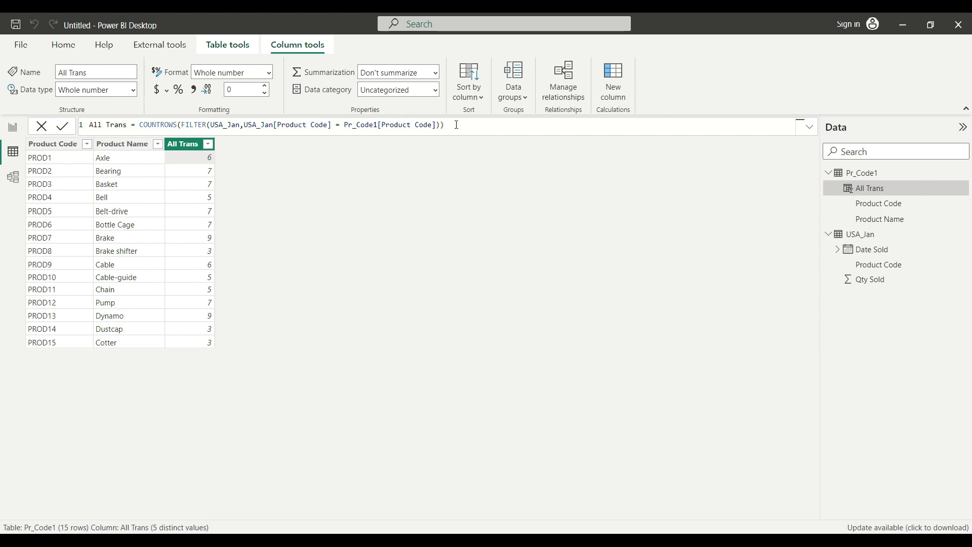
left_click(456, 125)
key("Left")
key("Left")
left_click(810, 127)
left_click(494, 127)
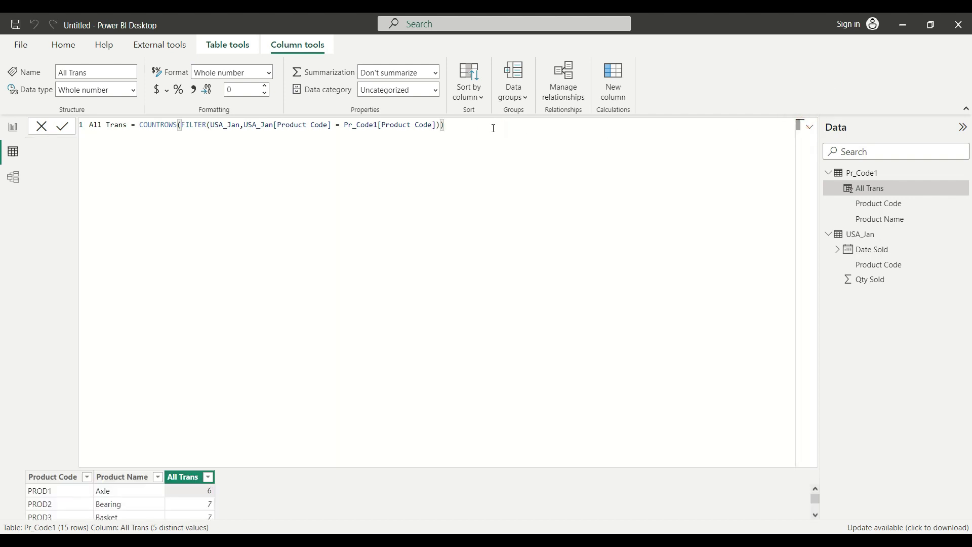
key("BackSpace")
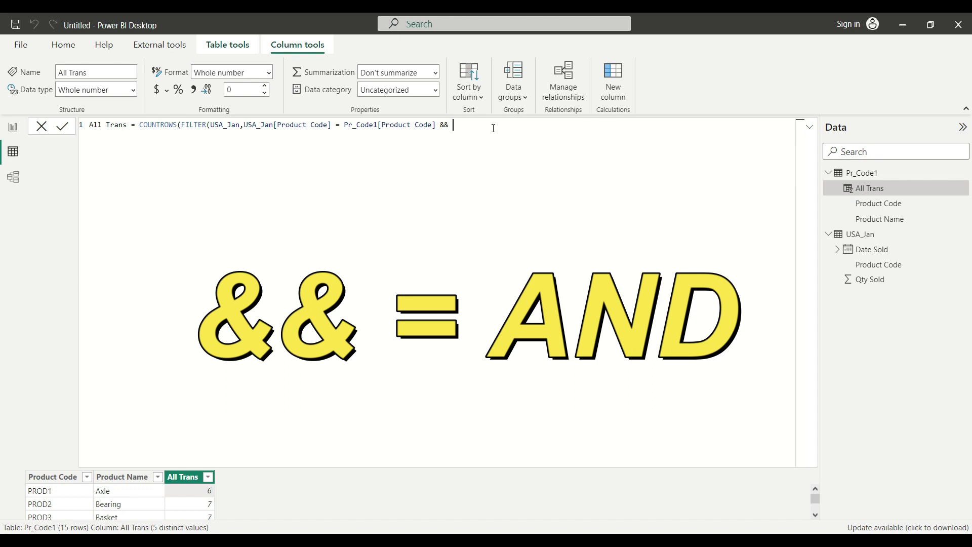
type("qty")
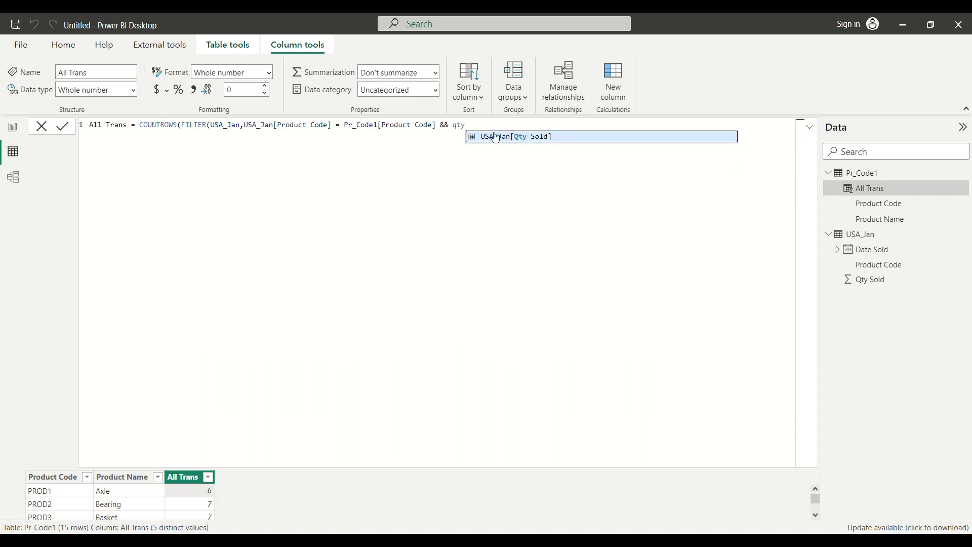
key("Tab")
left_click(498, 134)
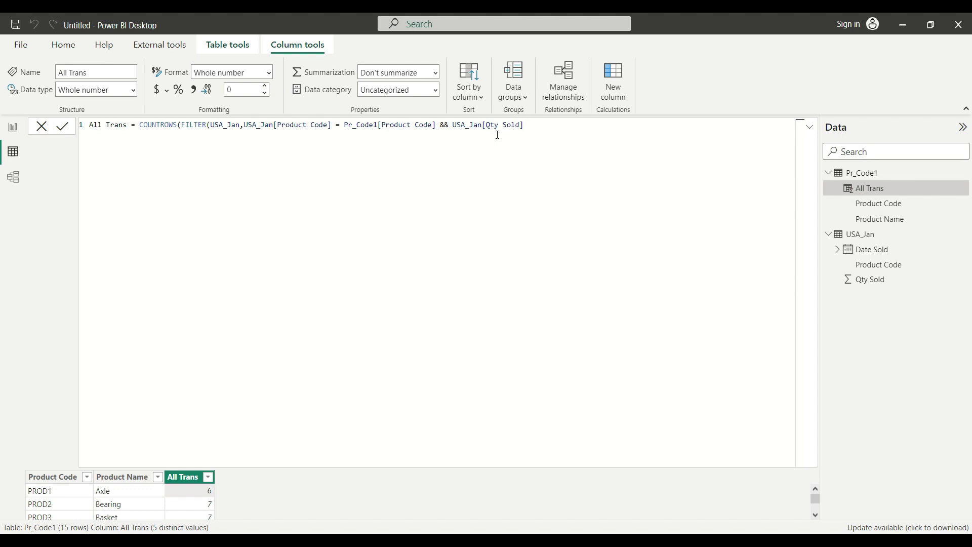
type(">50))")
key("Return")
left_click(808, 127)
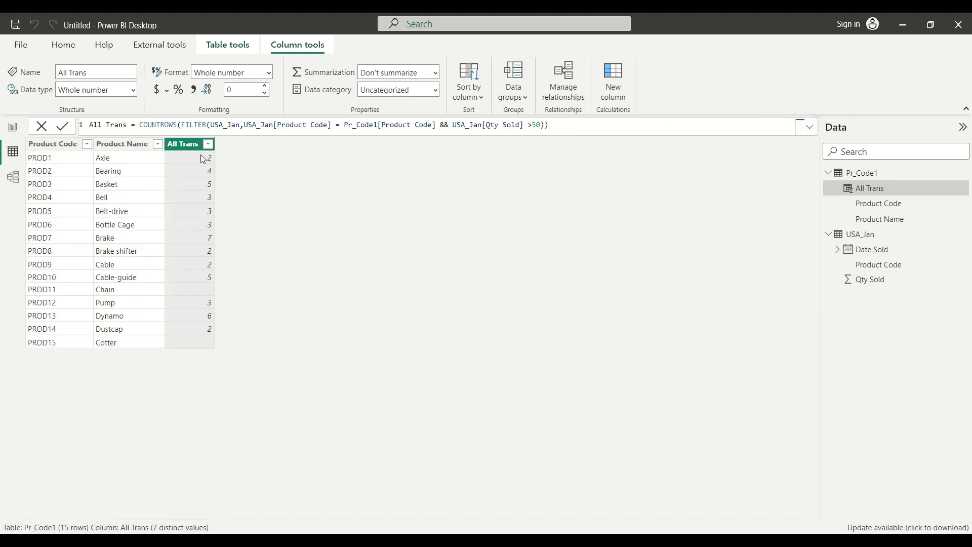